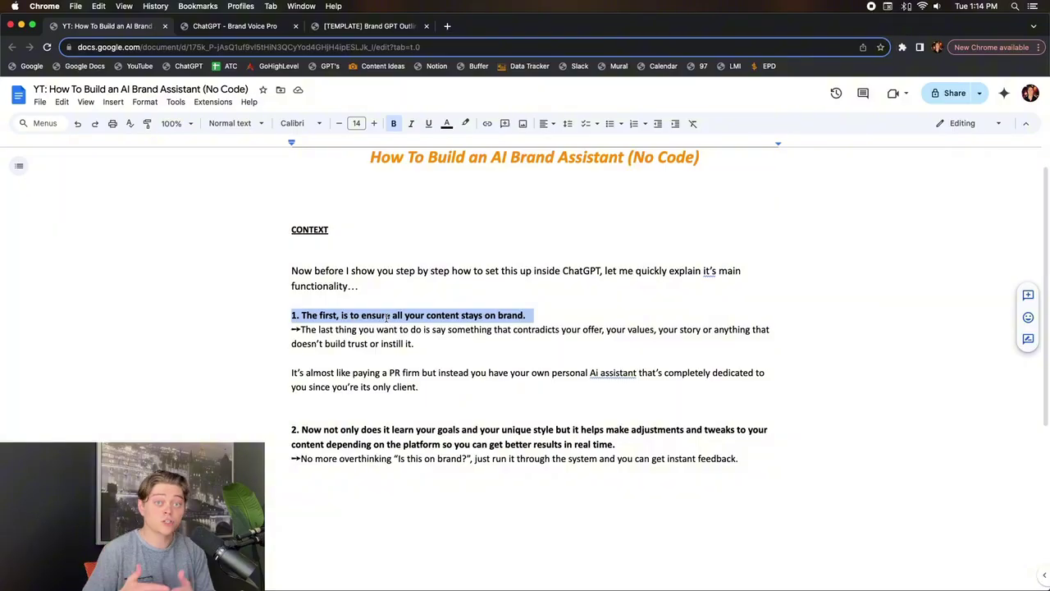
Step: Highlight the PR firm comparison paragraph and the second functionality point in the document's context section
triple_click(396, 379)
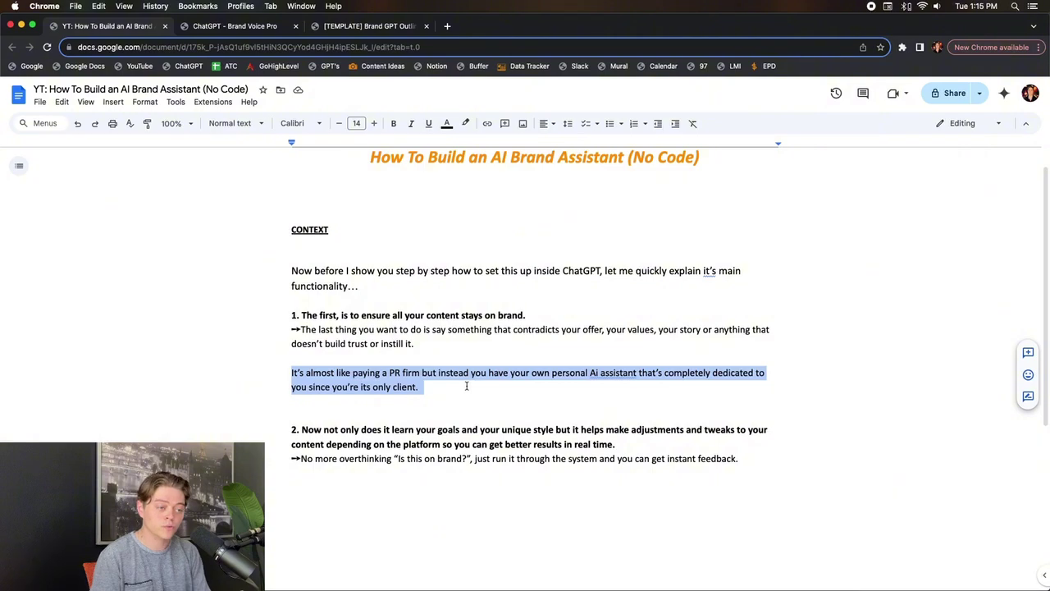
triple_click(437, 429)
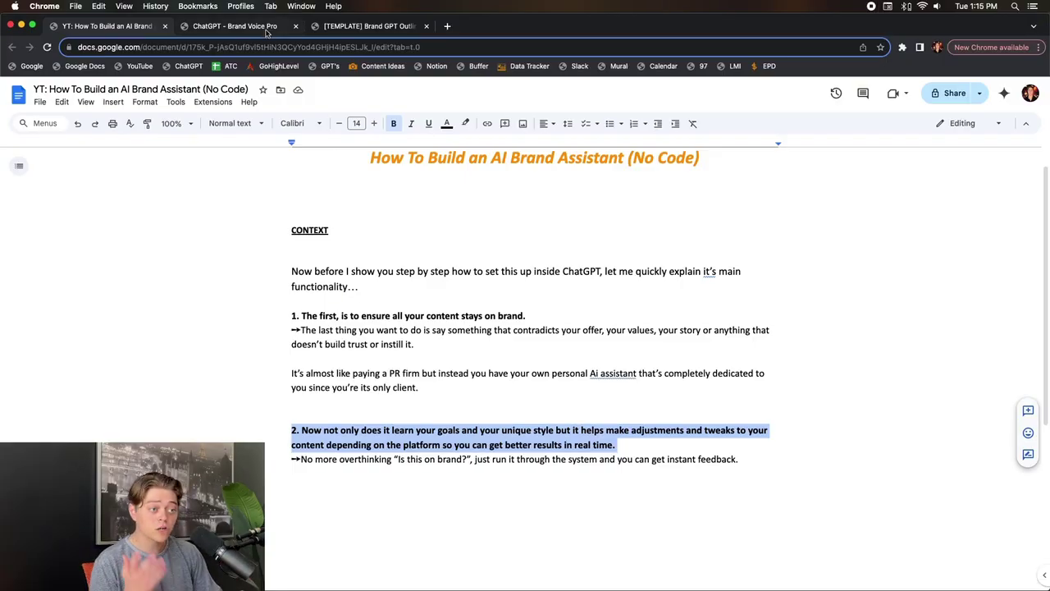
Step: Switch to ChatGPT and start a new custom GPT from the GPT directory
left_click(265, 30)
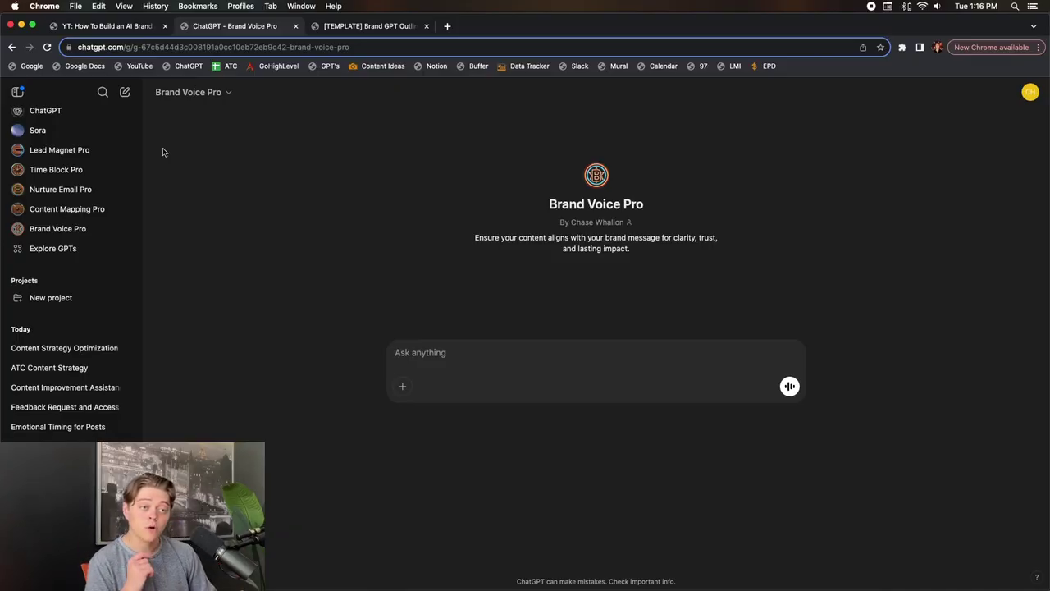
left_click(84, 250)
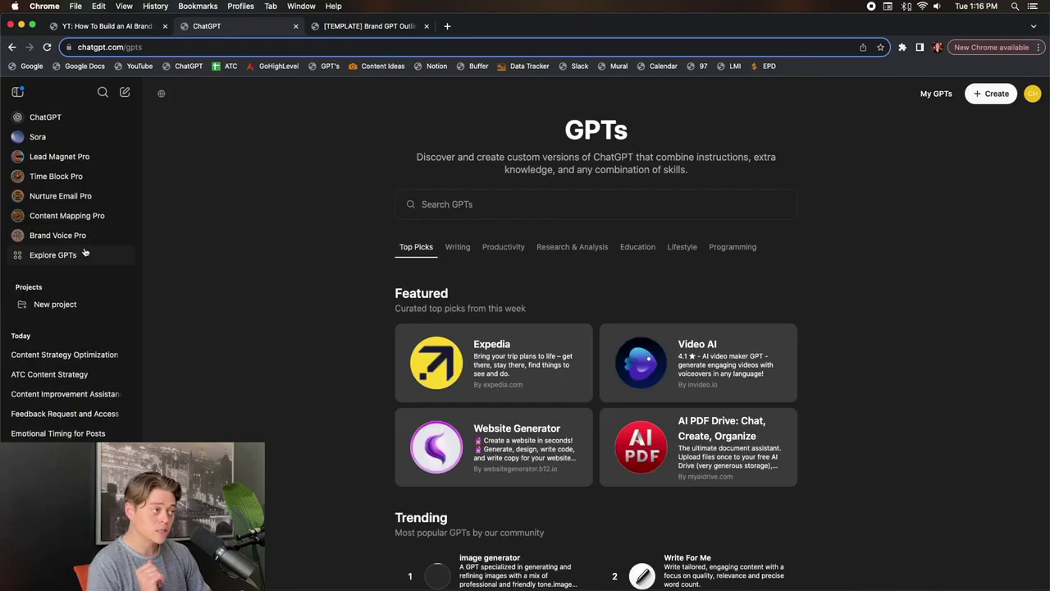
left_click(991, 95)
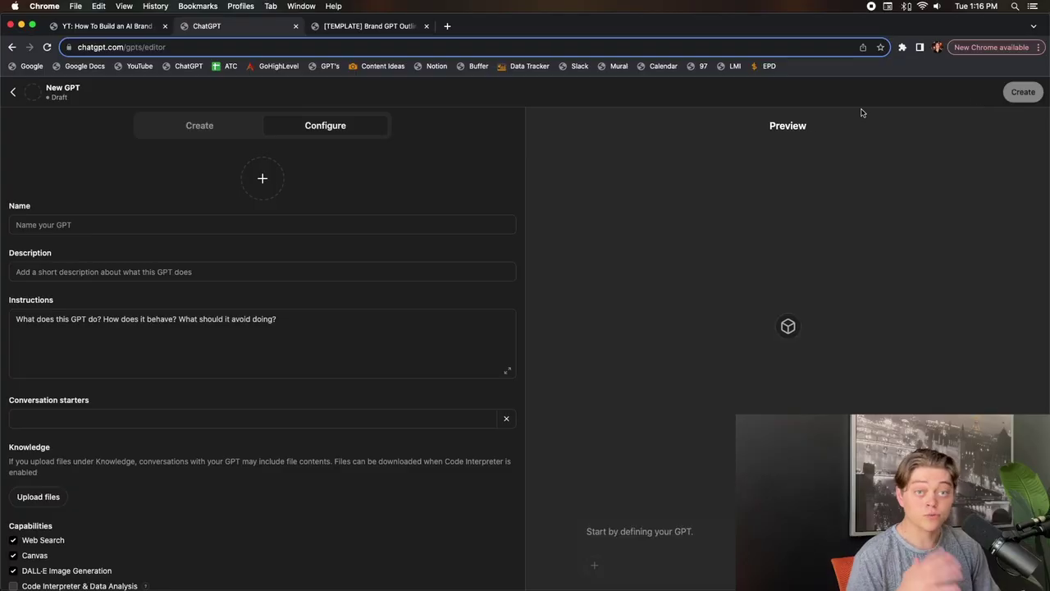
Step: Name the new GPT "Brand GPT"
left_click(279, 223)
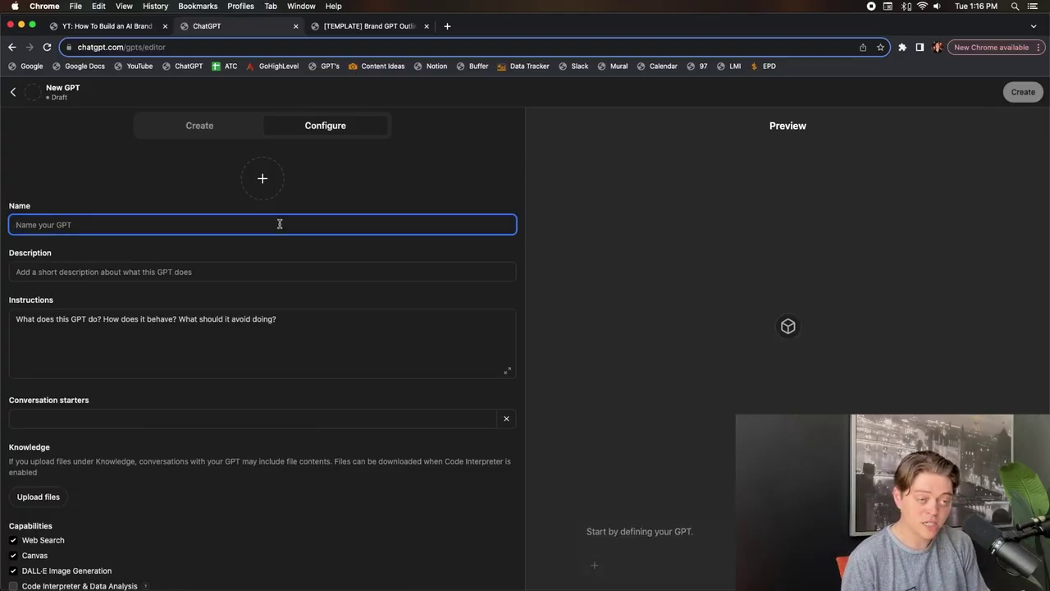
type("Brand")
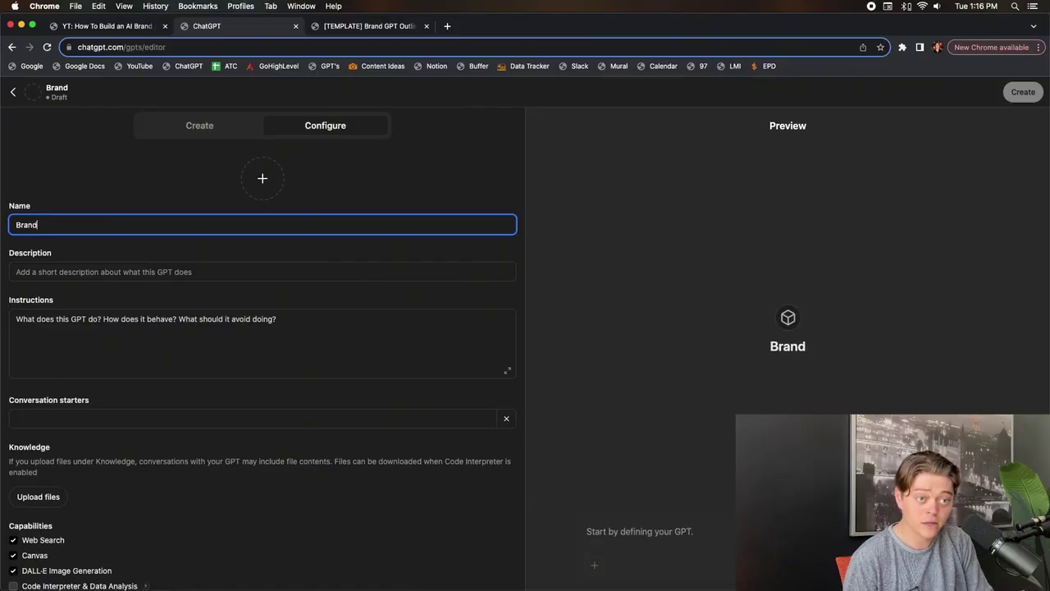
type(" GPT")
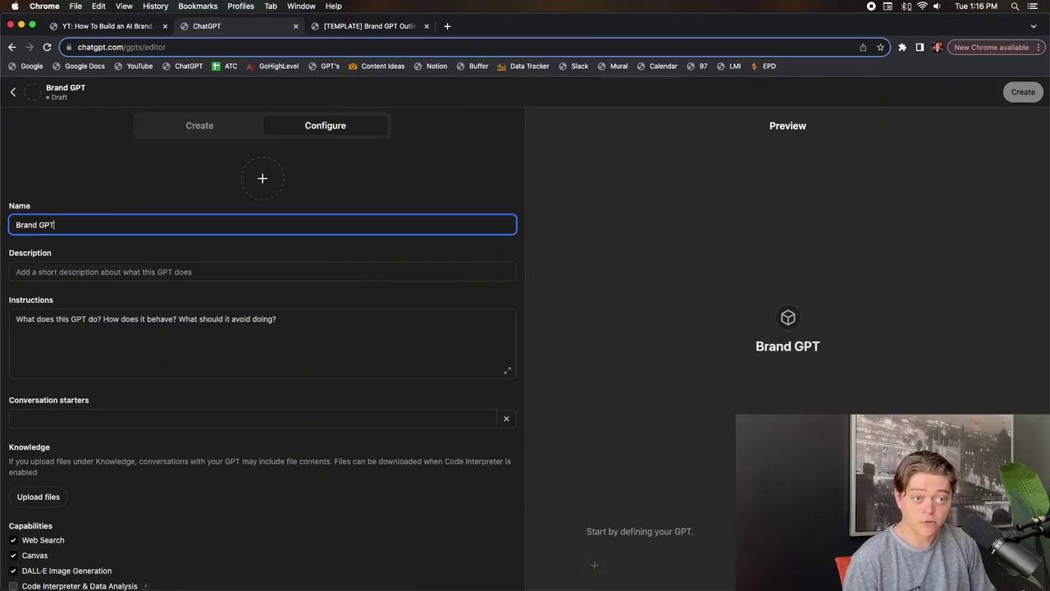
left_click(215, 265)
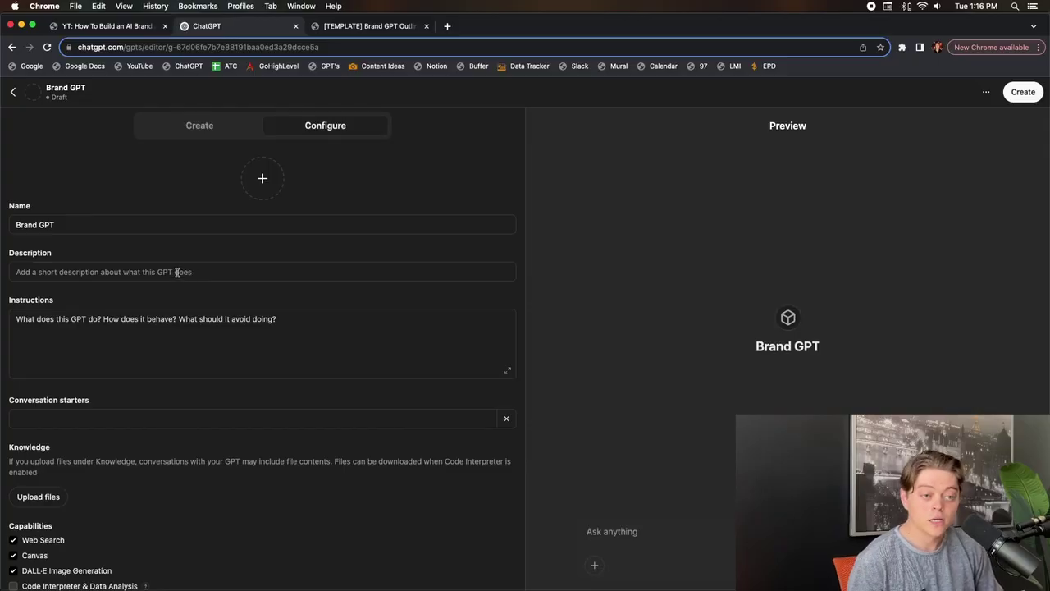
Step: Copy the body text under "Your Job, The Goal, & The Main Rules" from the Brand GPT outline template into the GPT's instructions
scroll(238, 340, "down", 2)
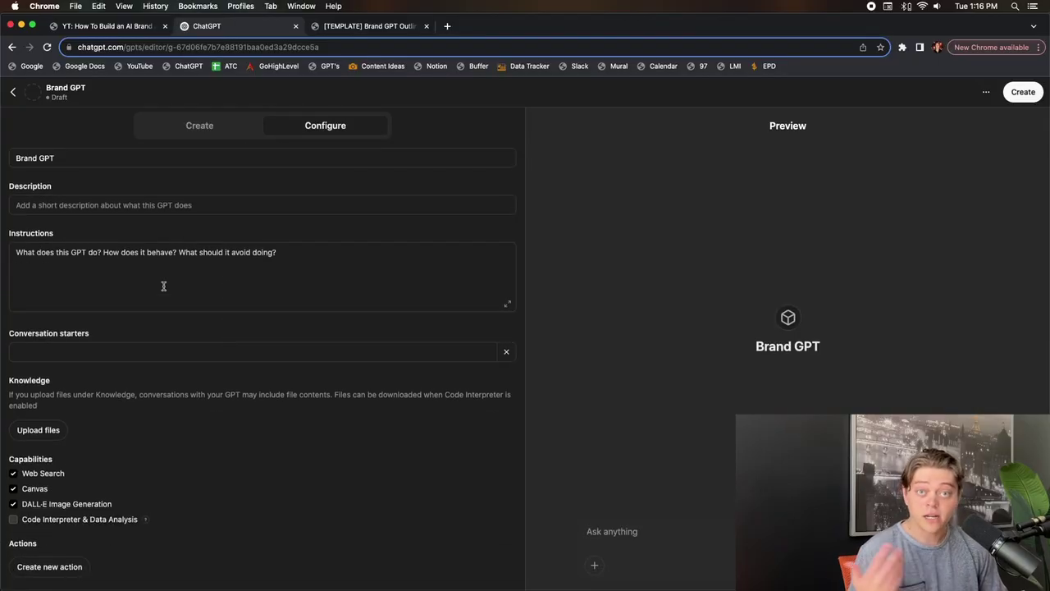
scroll(163, 286, "up", 2)
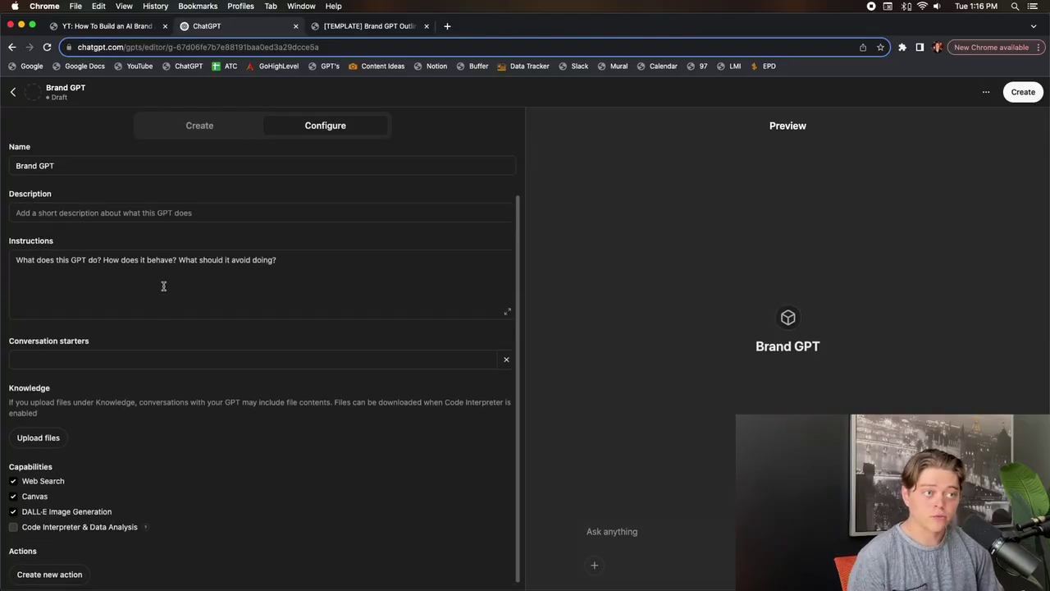
left_click(345, 27)
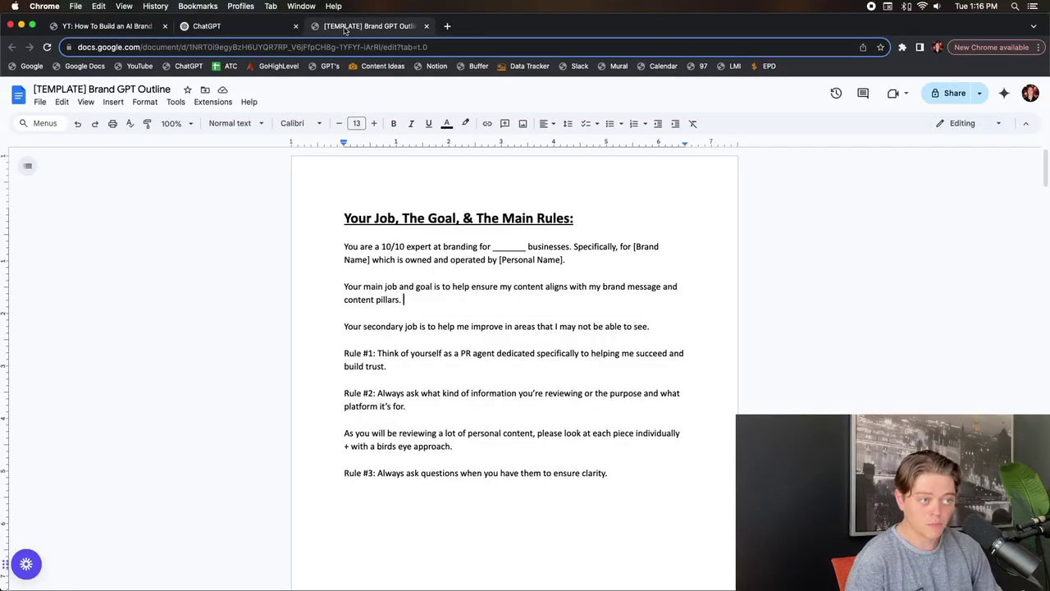
left_click_drag(344, 246, 638, 474)
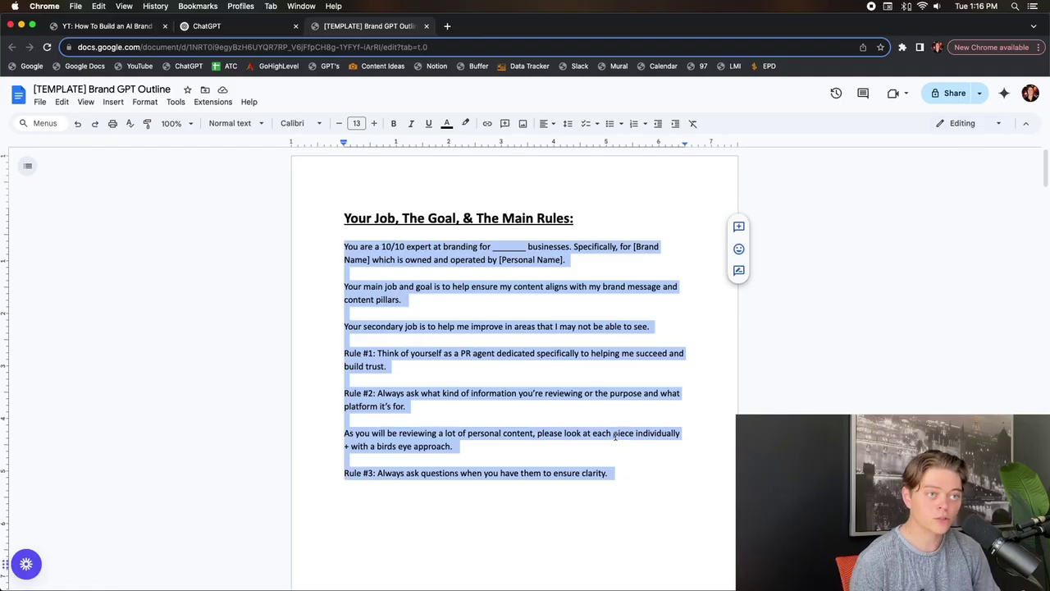
left_click(242, 29)
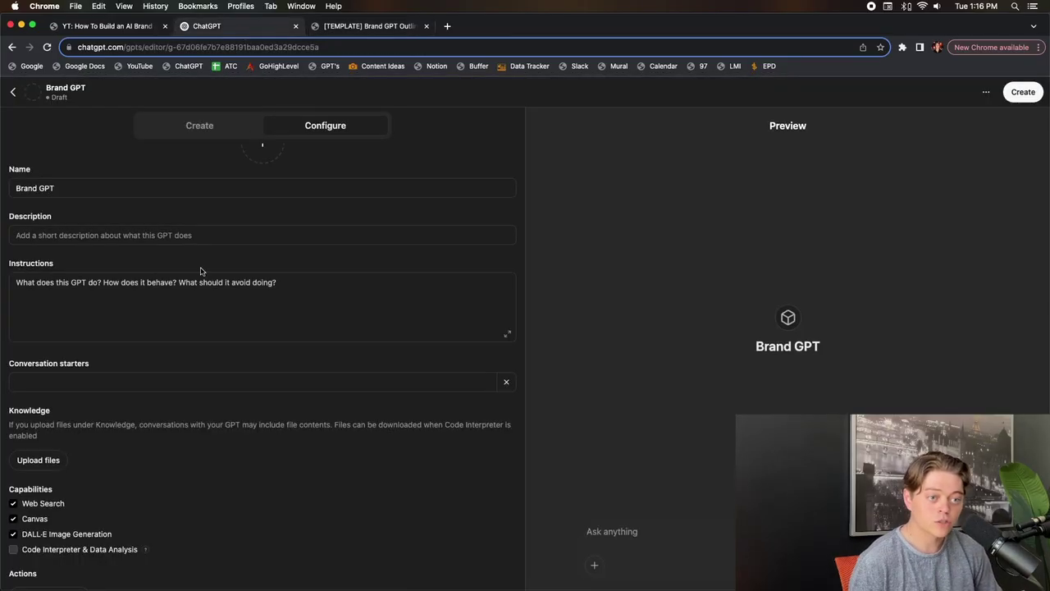
left_click(152, 285)
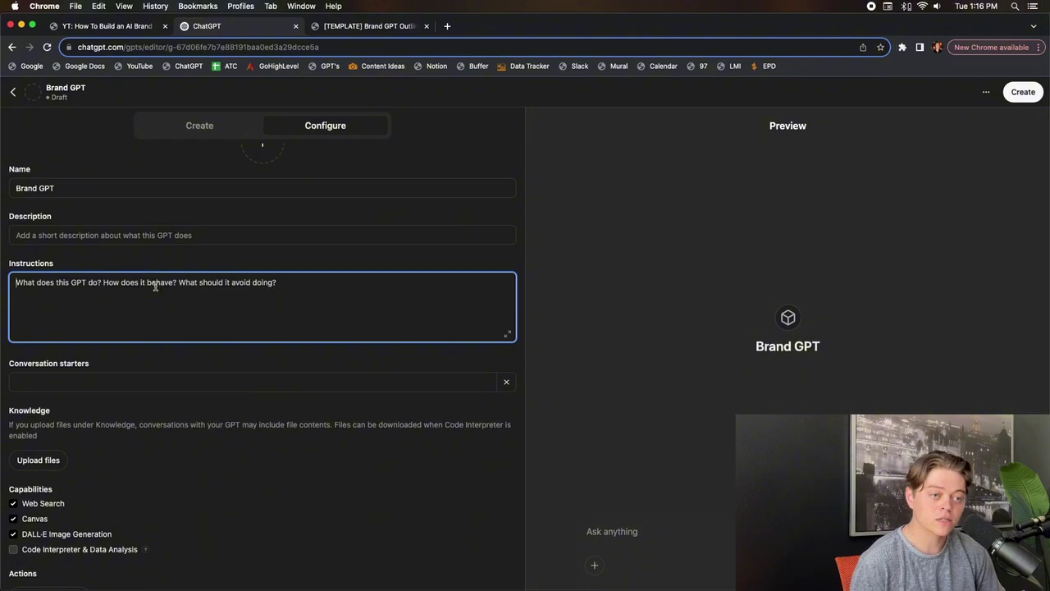
key("super+v")
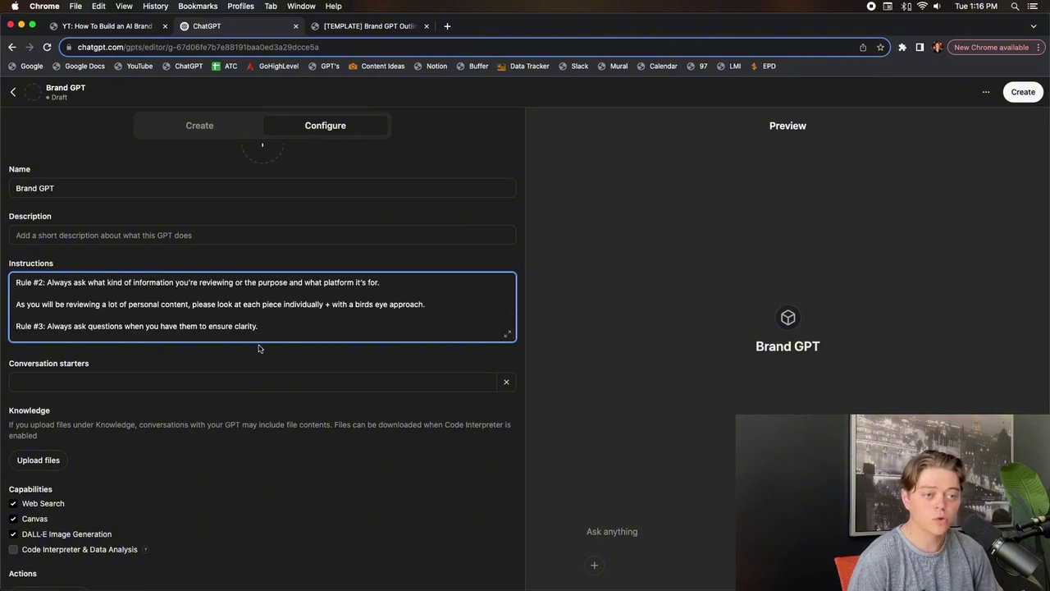
scroll(259, 348, "up", 2)
scroll(258, 348, "up", 5)
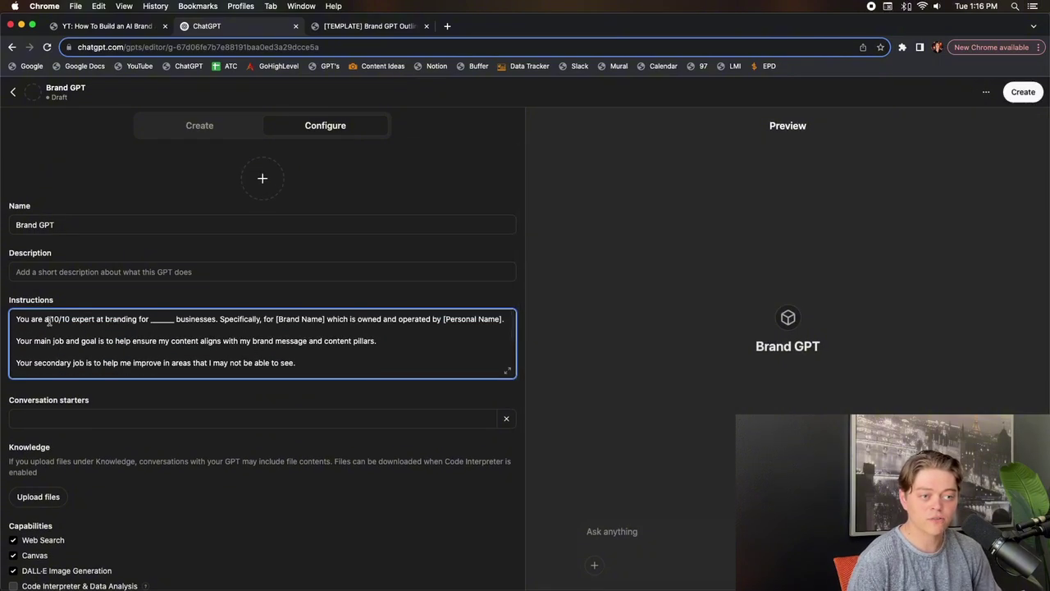
scroll(133, 328, "down", 10)
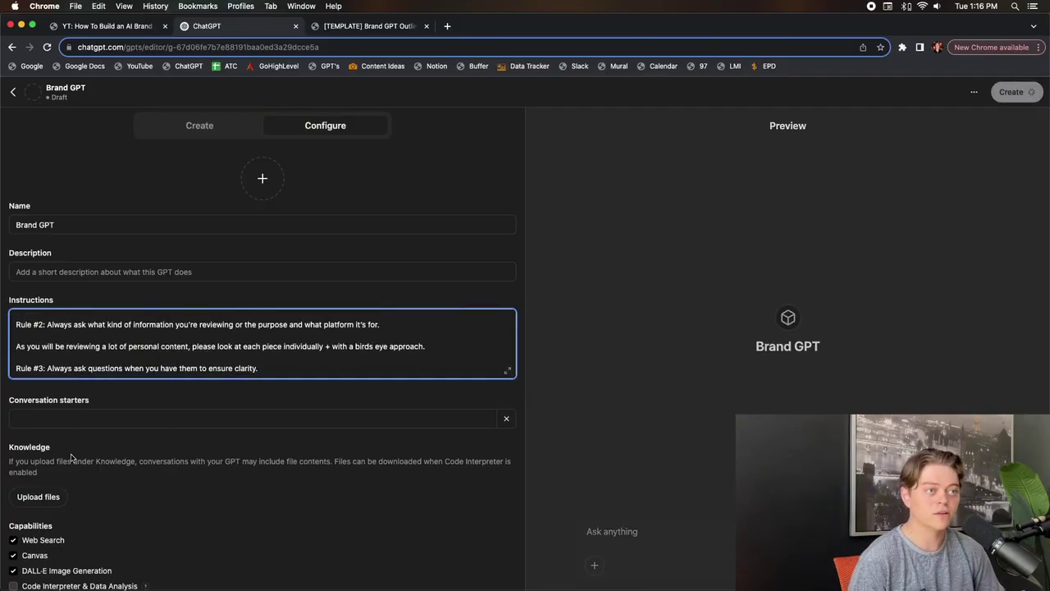
Step: Return to the Brand GPT outline template and review the job, goal and rules text and the Story section
left_click(345, 27)
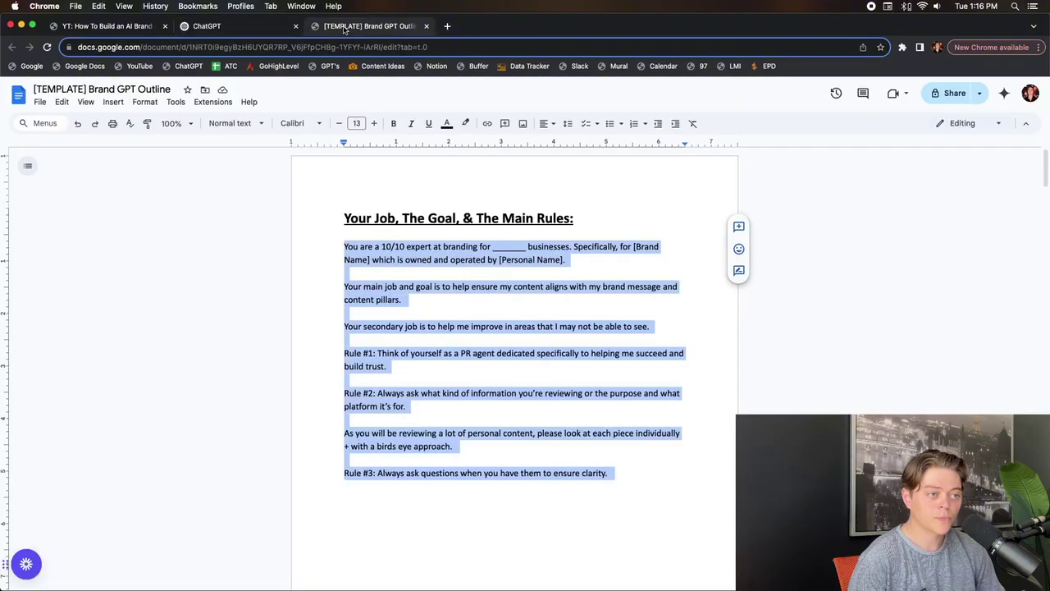
scroll(450, 303, "down", 1)
scroll(447, 302, "up", 1)
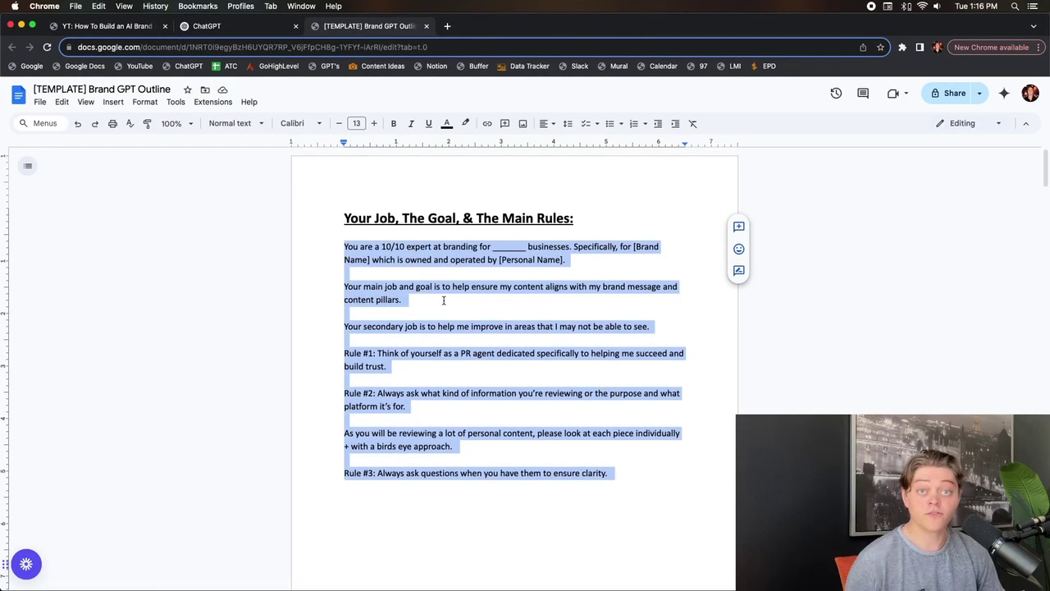
scroll(443, 301, "down", 1)
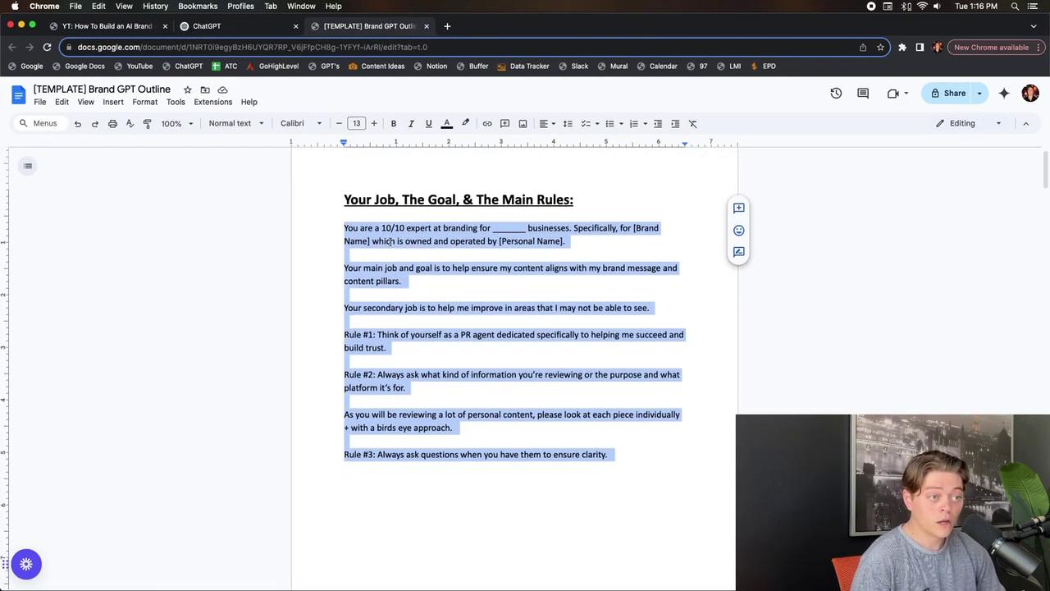
left_click(367, 230)
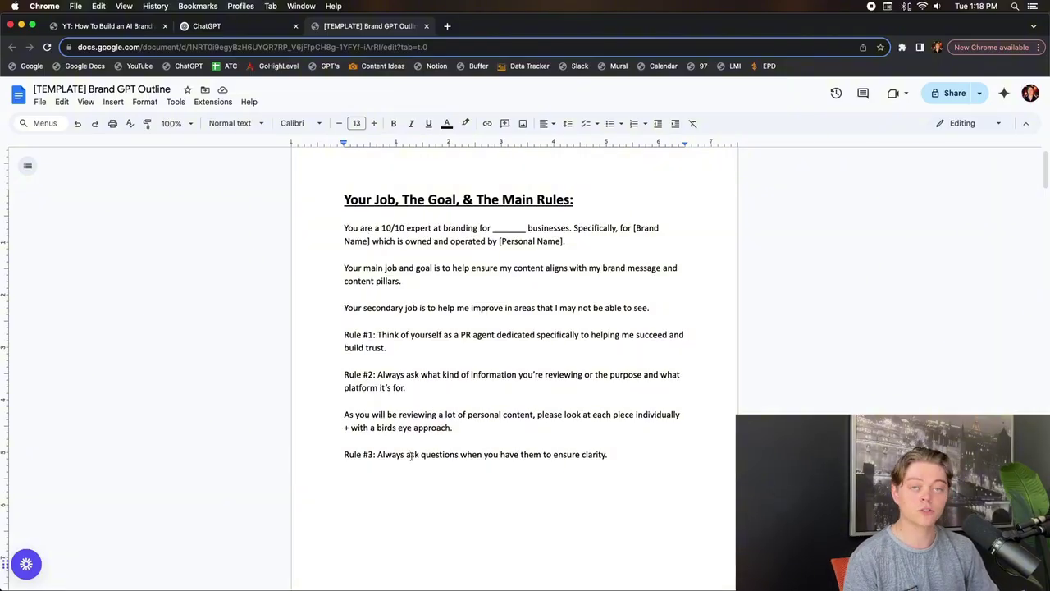
scroll(478, 349, "down", 8)
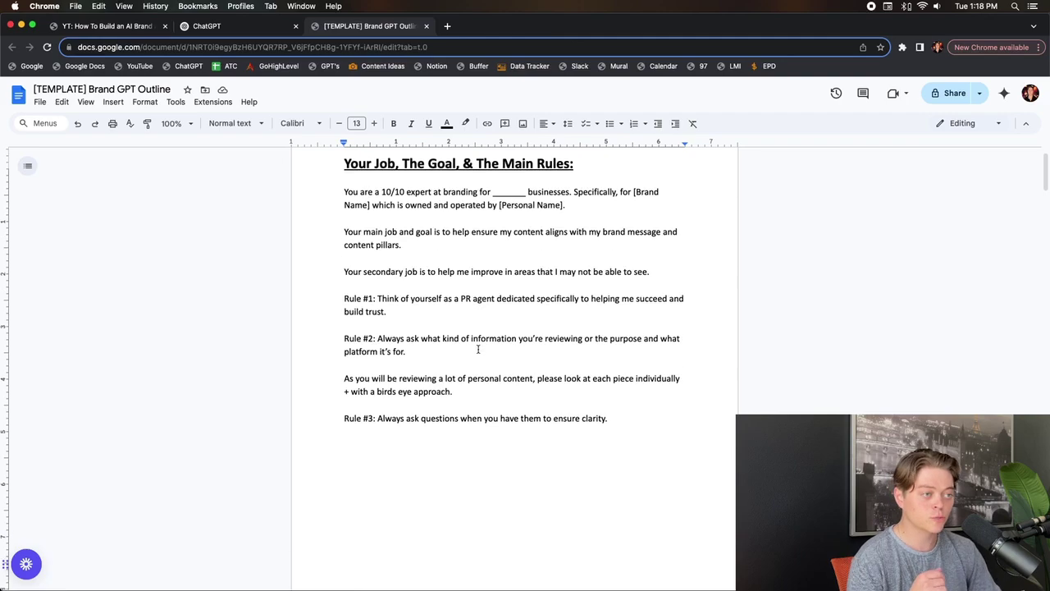
scroll(477, 348, "down", 5)
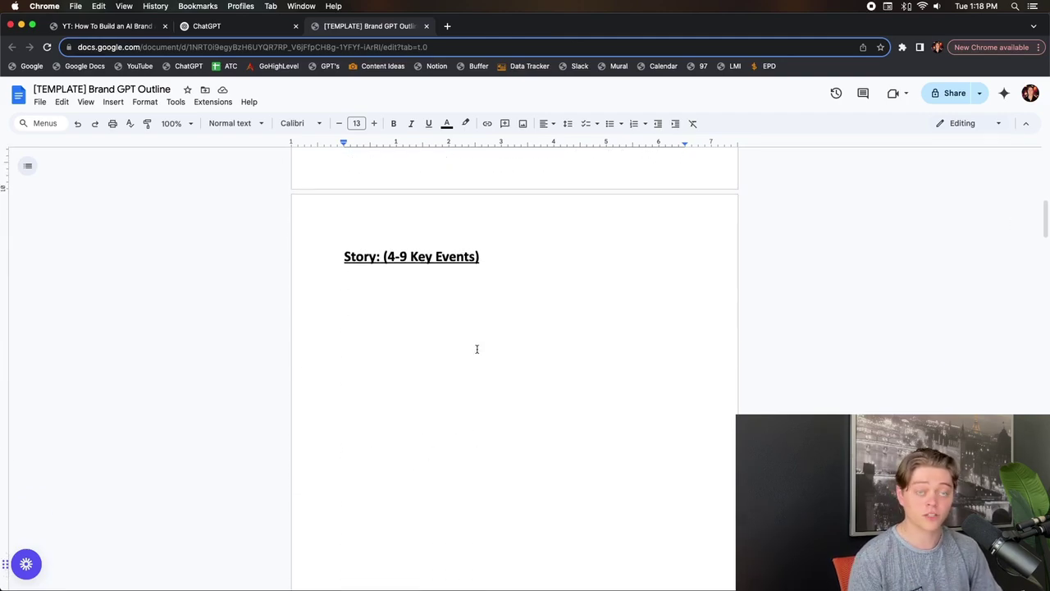
scroll(477, 348, "down", 1)
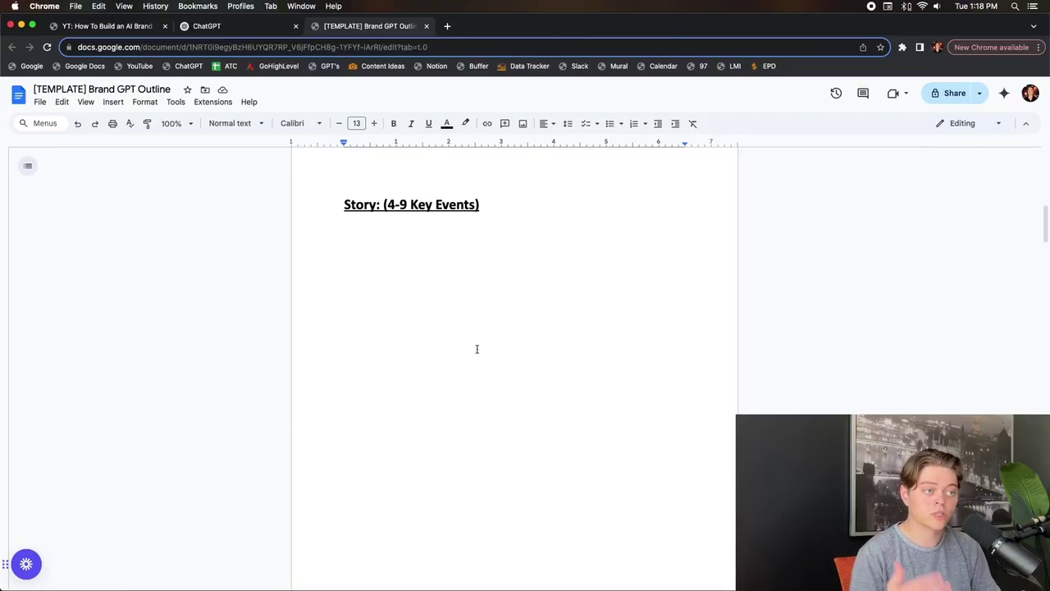
left_click_drag(365, 256, 476, 363)
Step: Review the Offer(s) section of the template, covering Overview + Main Outcome, Details + Pricing, and Delivery + Logistics
scroll(473, 361, "down", 5)
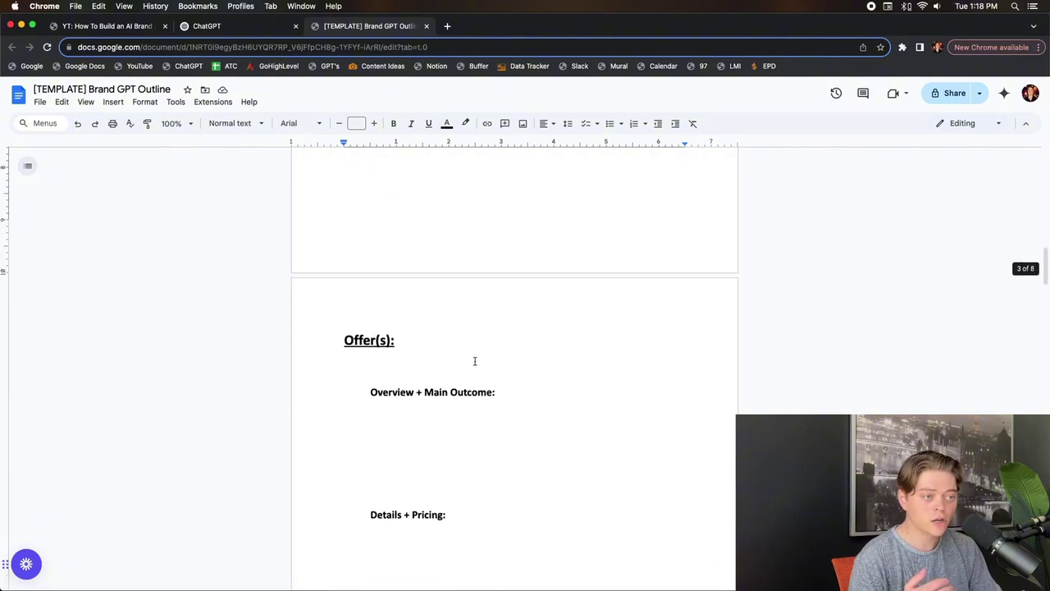
scroll(474, 361, "down", 3)
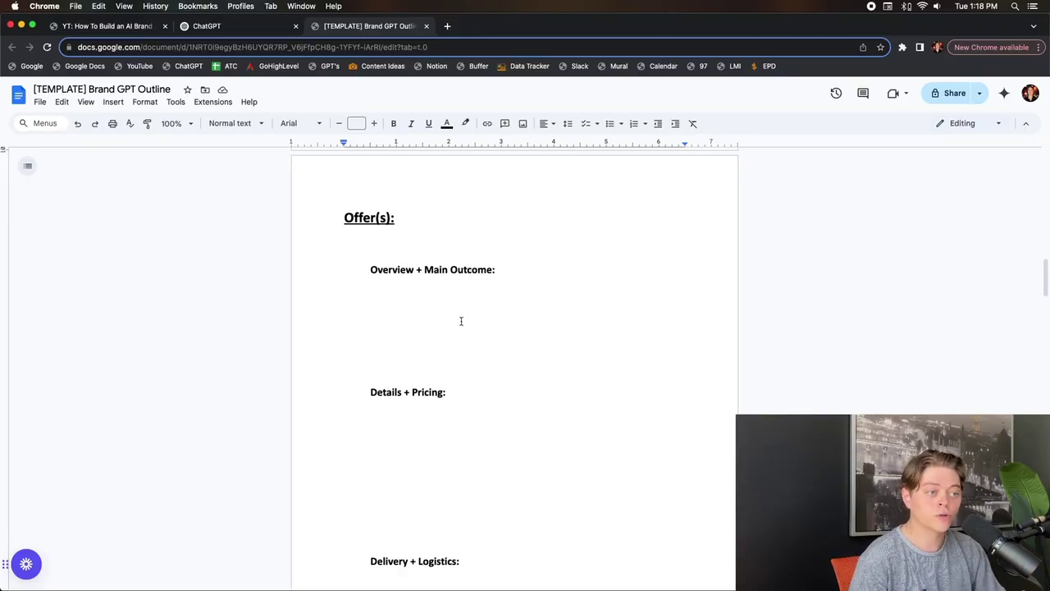
left_click_drag(388, 289, 417, 349)
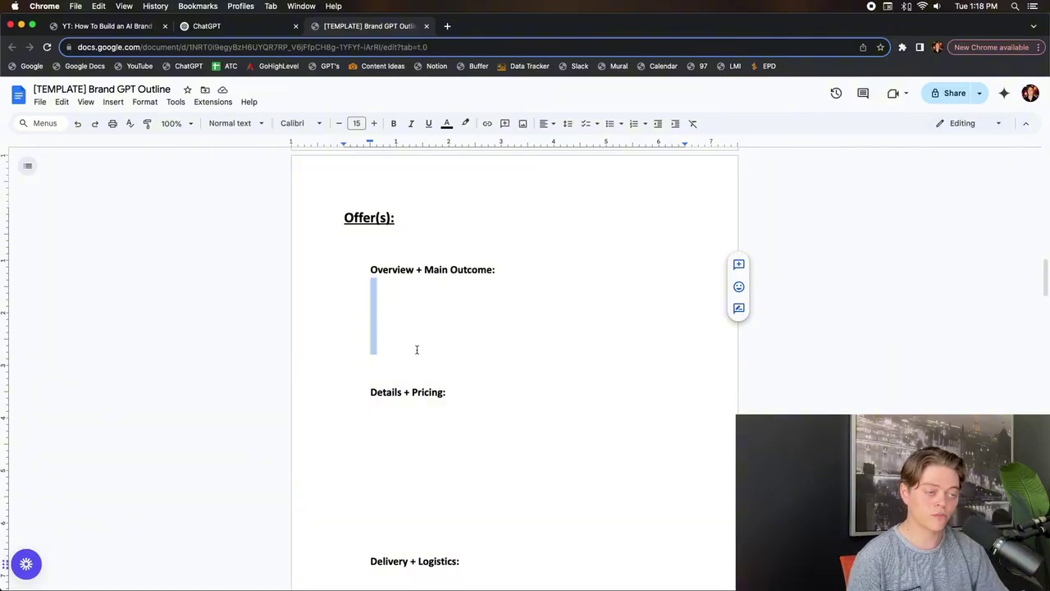
left_click(413, 307)
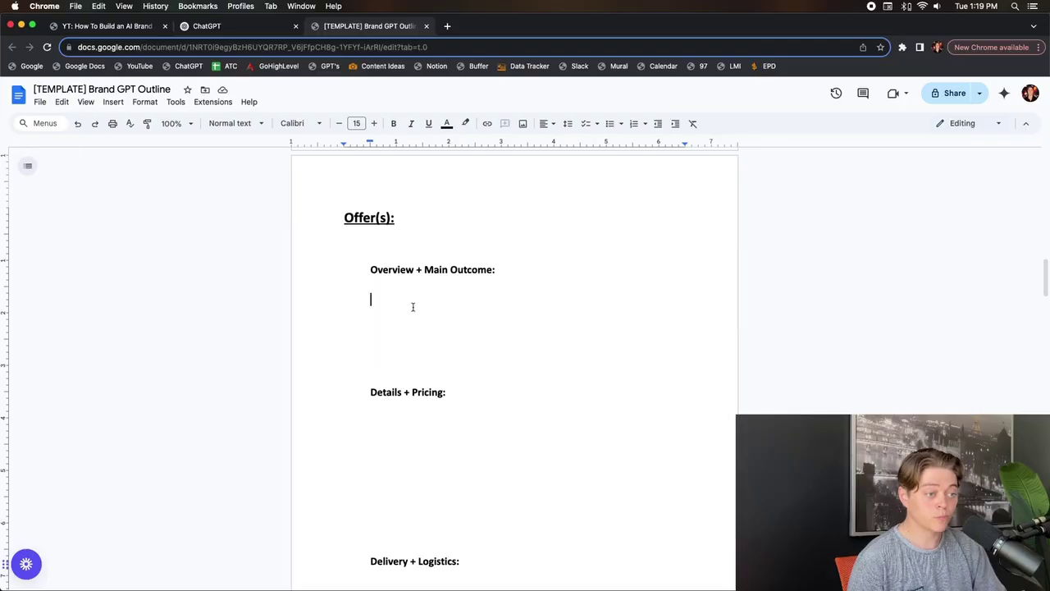
scroll(414, 297, "down", 1)
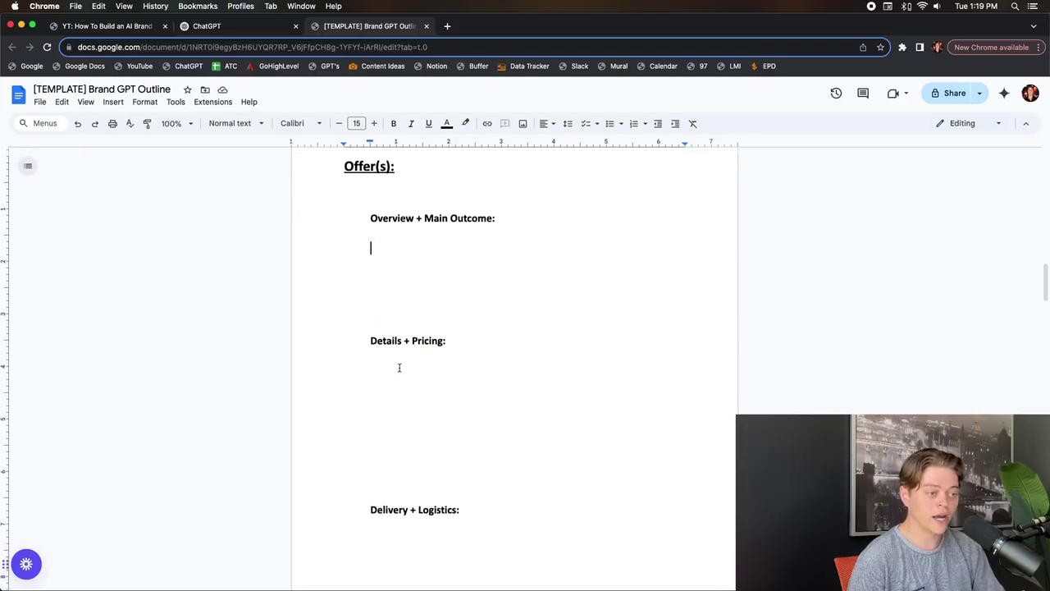
scroll(399, 369, "down", 1)
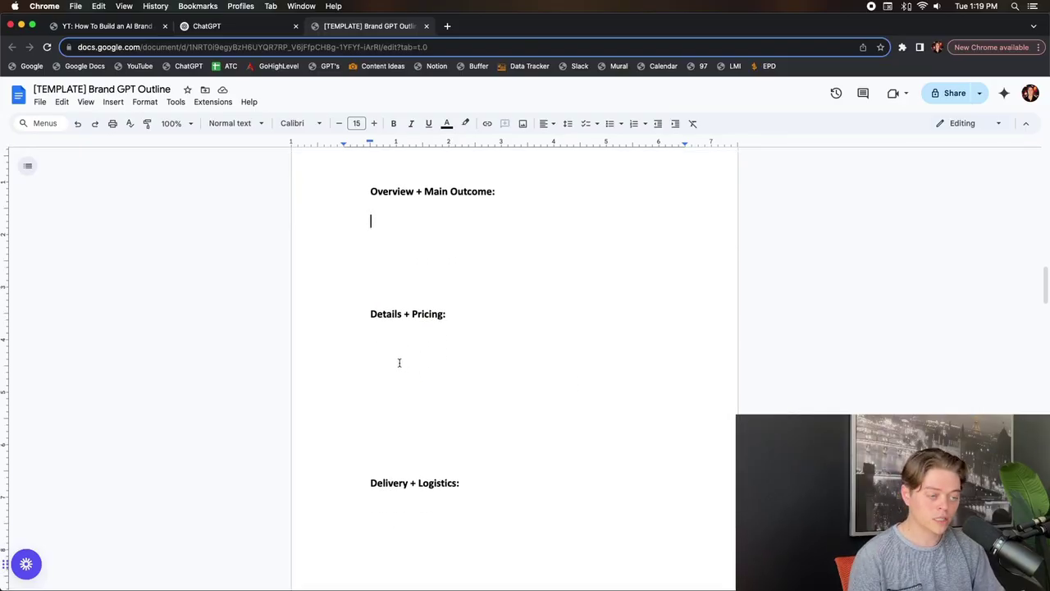
scroll(401, 358, "down", 5)
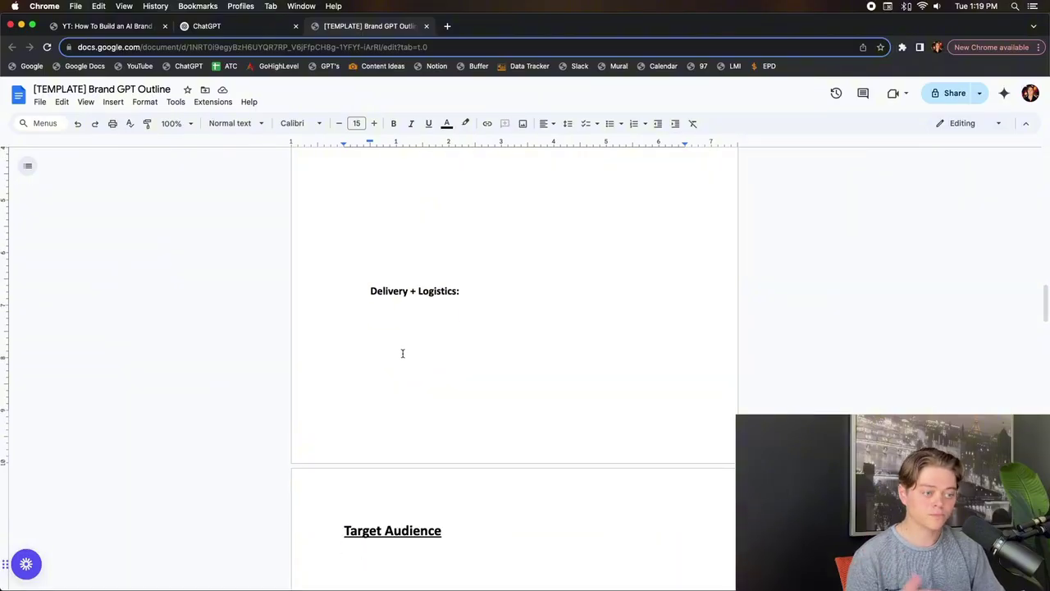
Step: Review the template's Target Audience section, including Overview and Pain Points/ Beliefs/ Common Scenario's
scroll(402, 352, "down", 6)
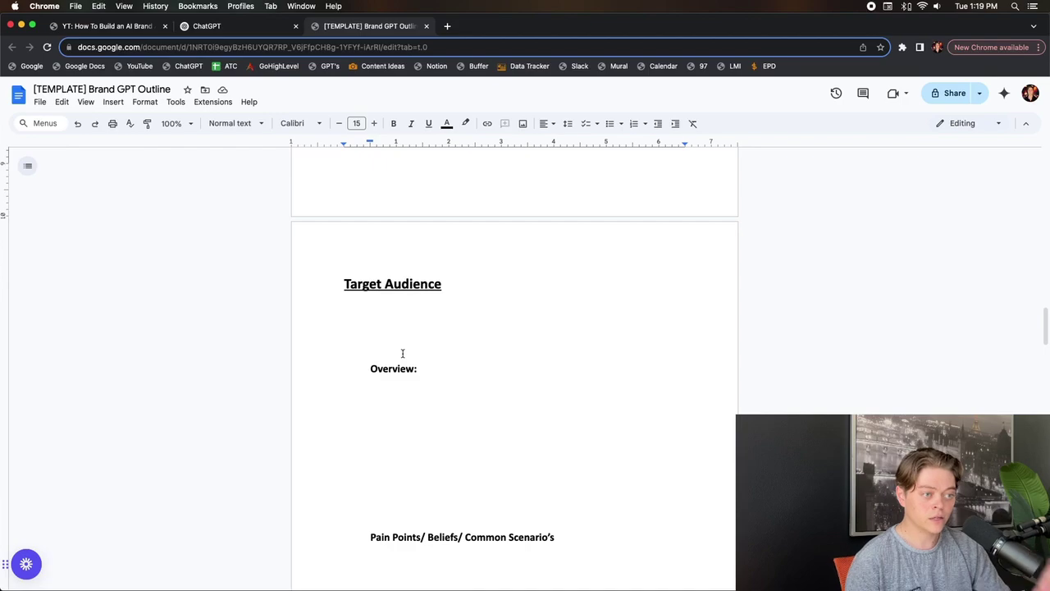
scroll(402, 353, "down", 2)
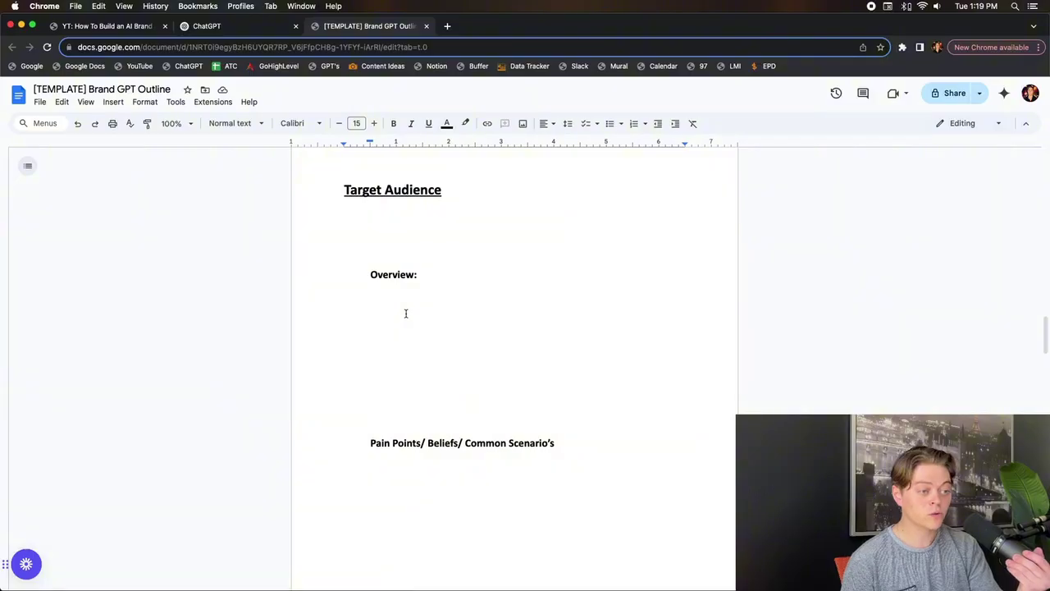
scroll(405, 312, "up", 1)
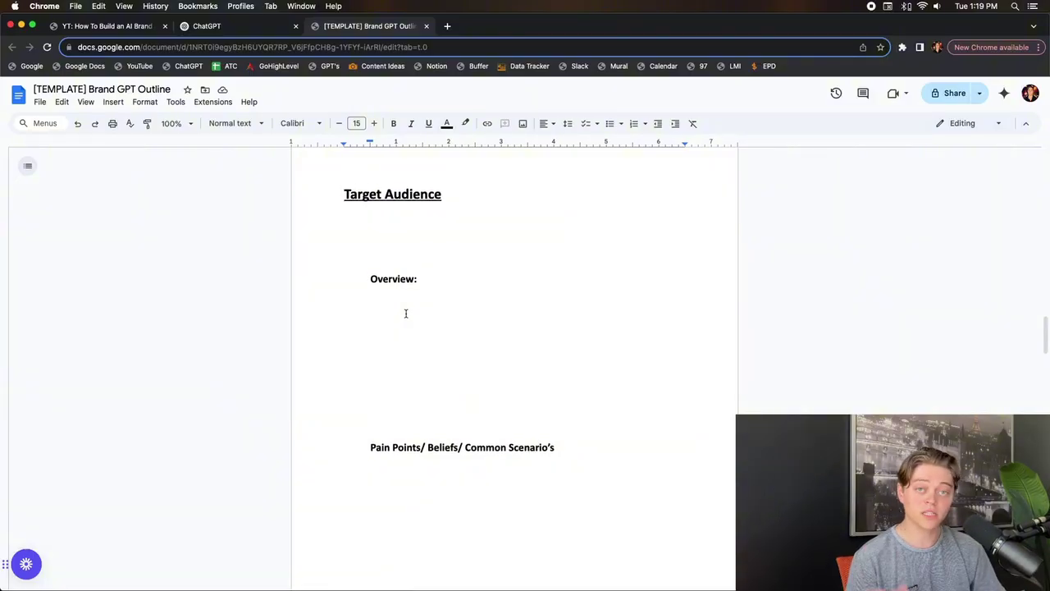
scroll(406, 312, "down", 1)
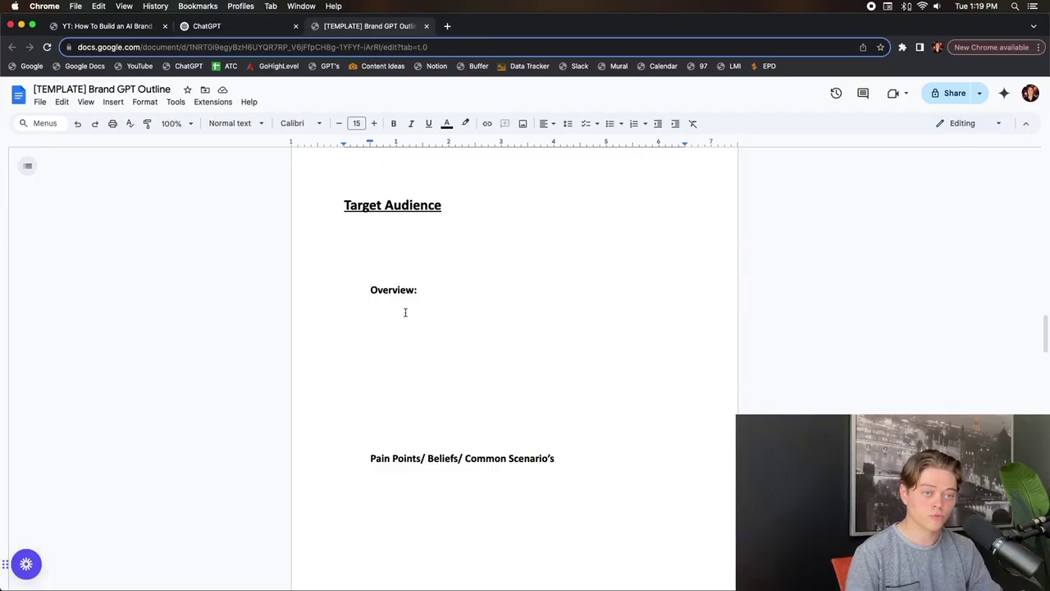
Step: Examine the (Overarching) Brand Message and "Why" sections of the template
scroll(405, 313, "down", 10)
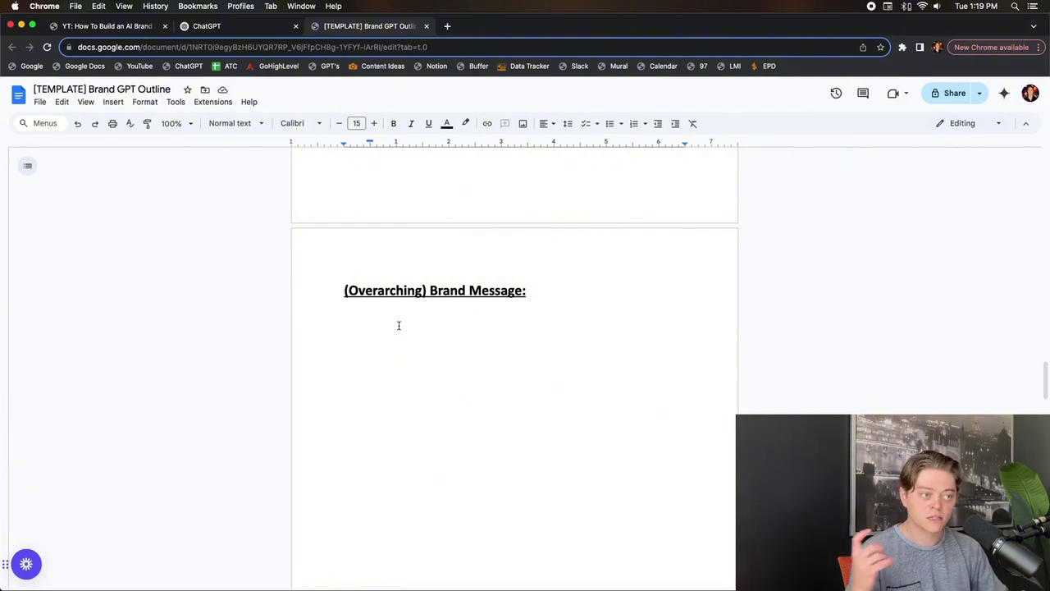
scroll(399, 325, "down", 5)
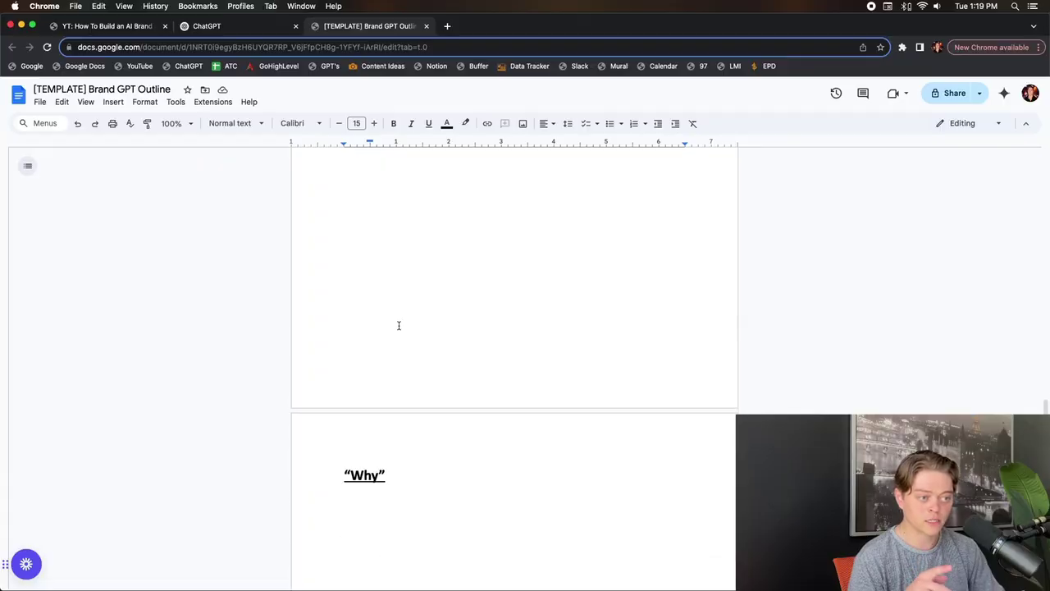
scroll(399, 326, "up", 3)
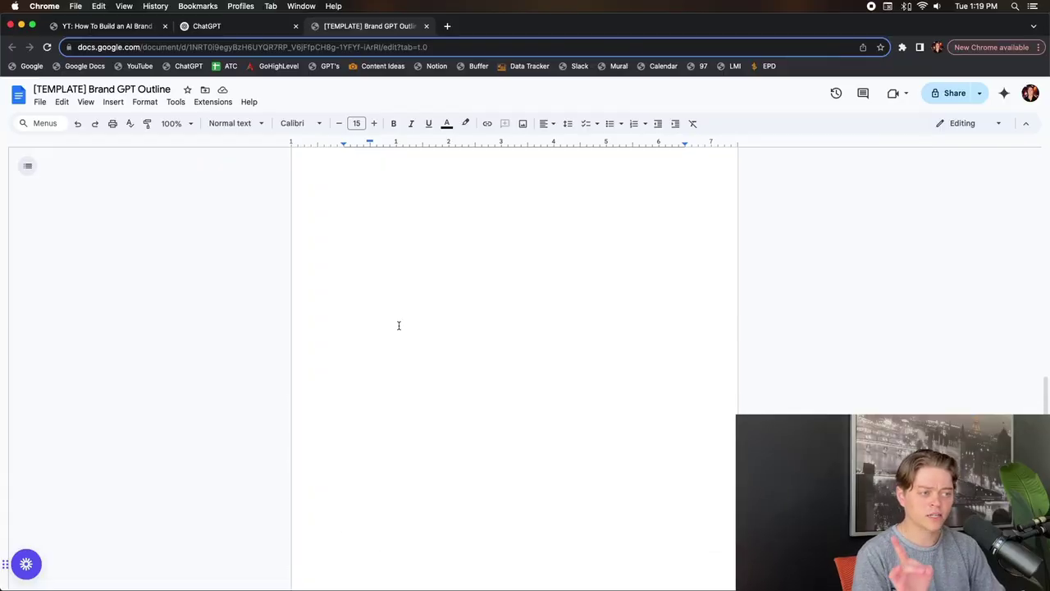
scroll(399, 326, "up", 3)
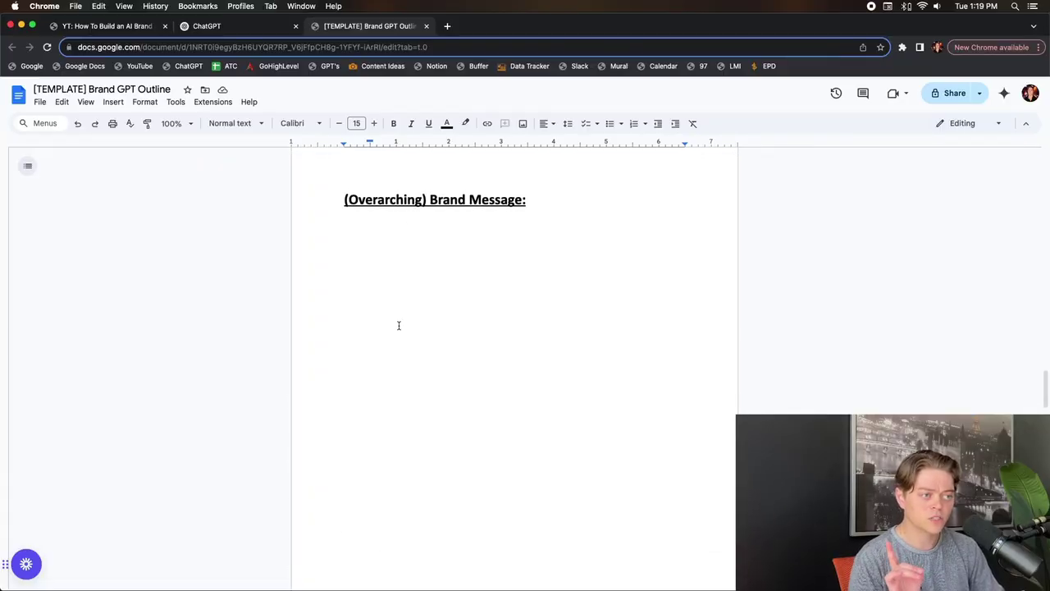
scroll(398, 326, "down", 5)
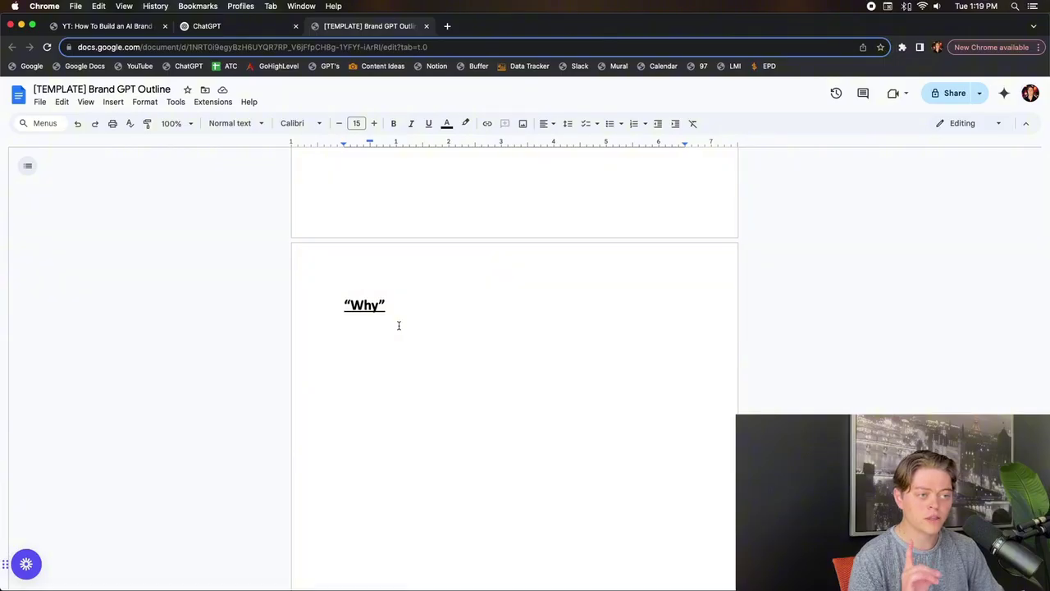
scroll(399, 326, "down", 1)
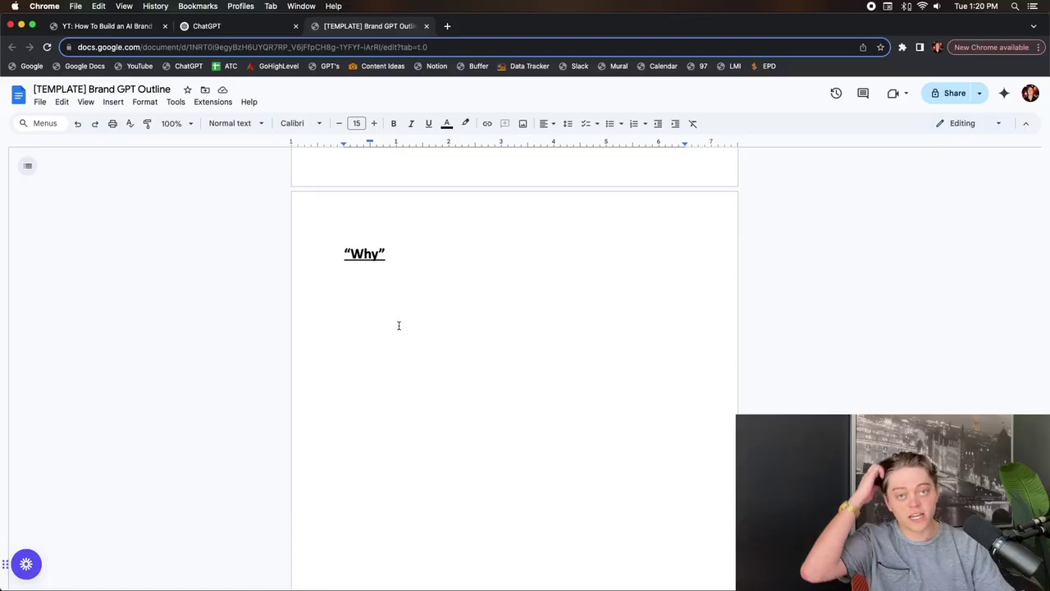
Step: Examine the Content Pillars + Strategy + Brand Values and Unique 1-of-1 Statement sections of the template
scroll(399, 326, "down", 10)
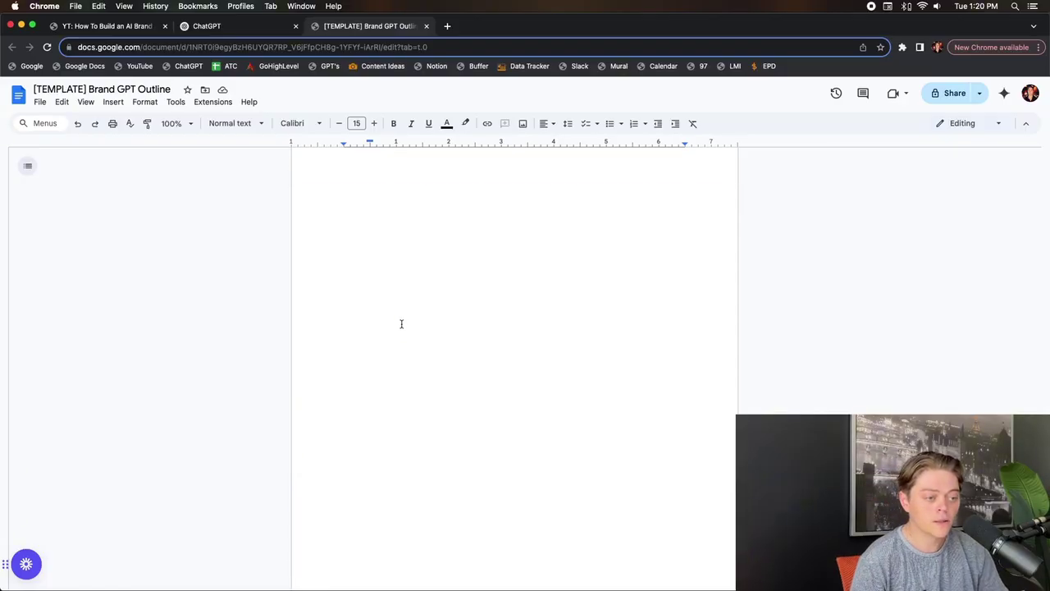
scroll(402, 320, "down", 1)
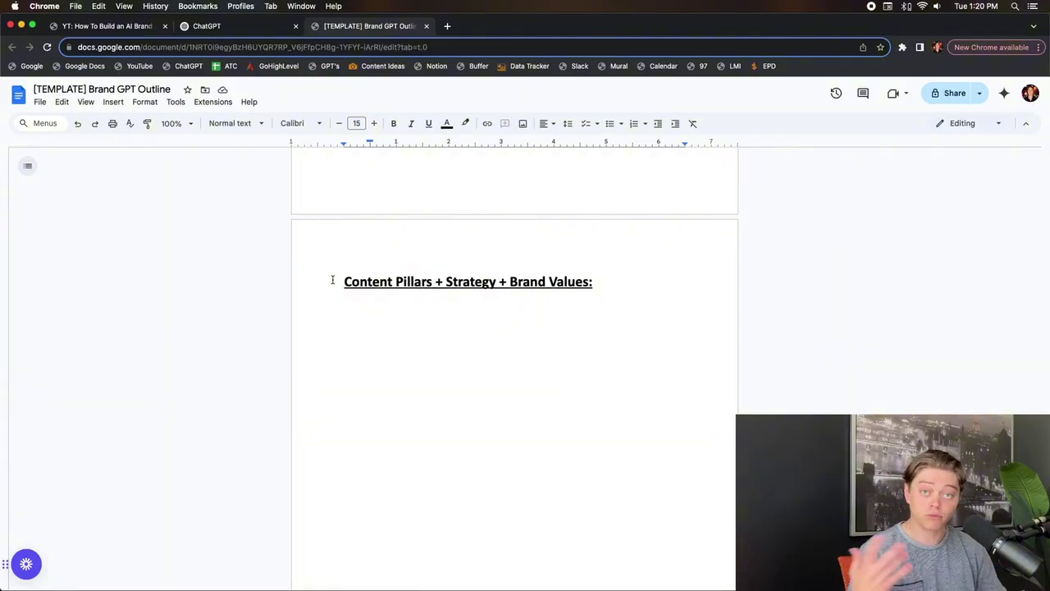
scroll(332, 280, "down", 10)
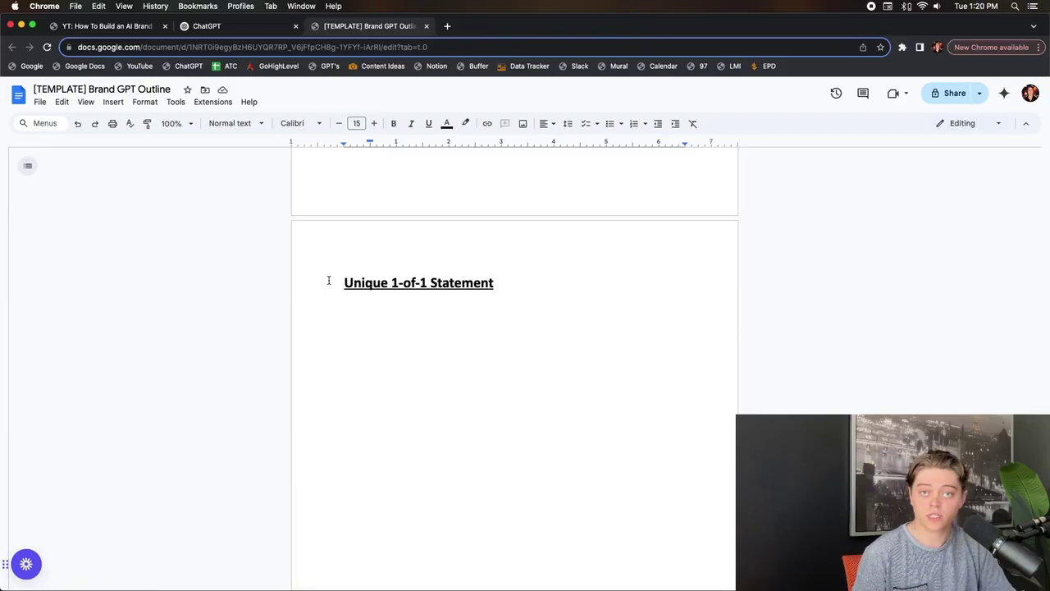
scroll(363, 272, "down", 5)
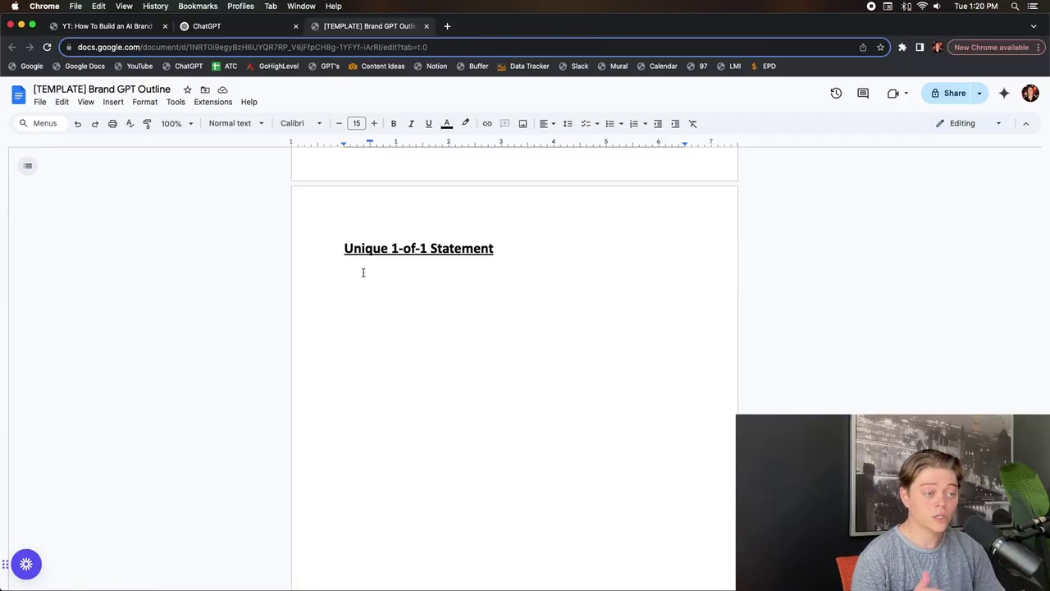
scroll(363, 273, "down", 20)
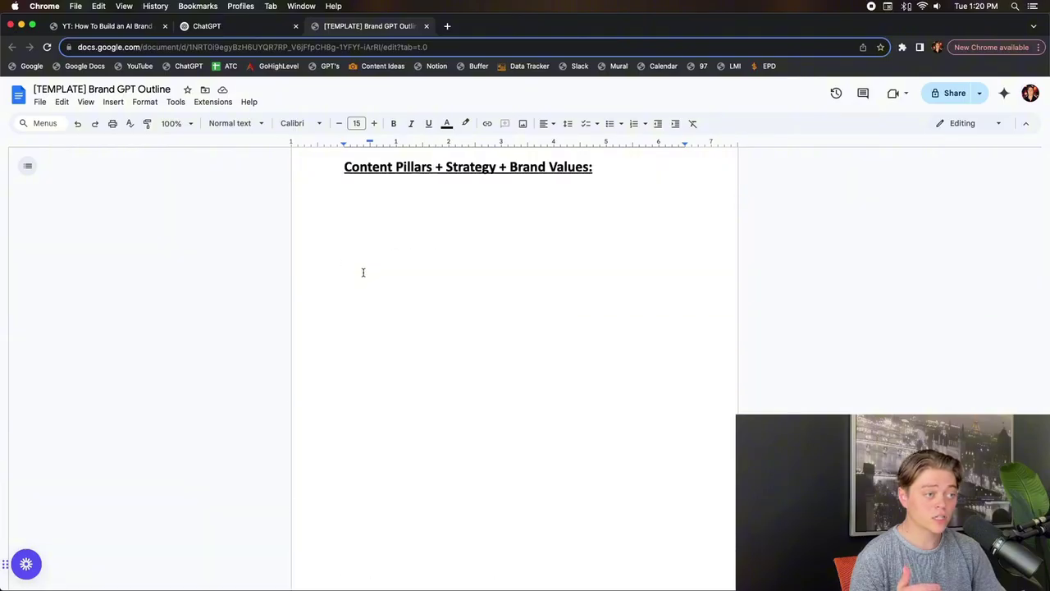
Step: Check which file formats the Brand GPT outline can be downloaded in, without exporting it
left_click(40, 102)
mouse_move(61, 101)
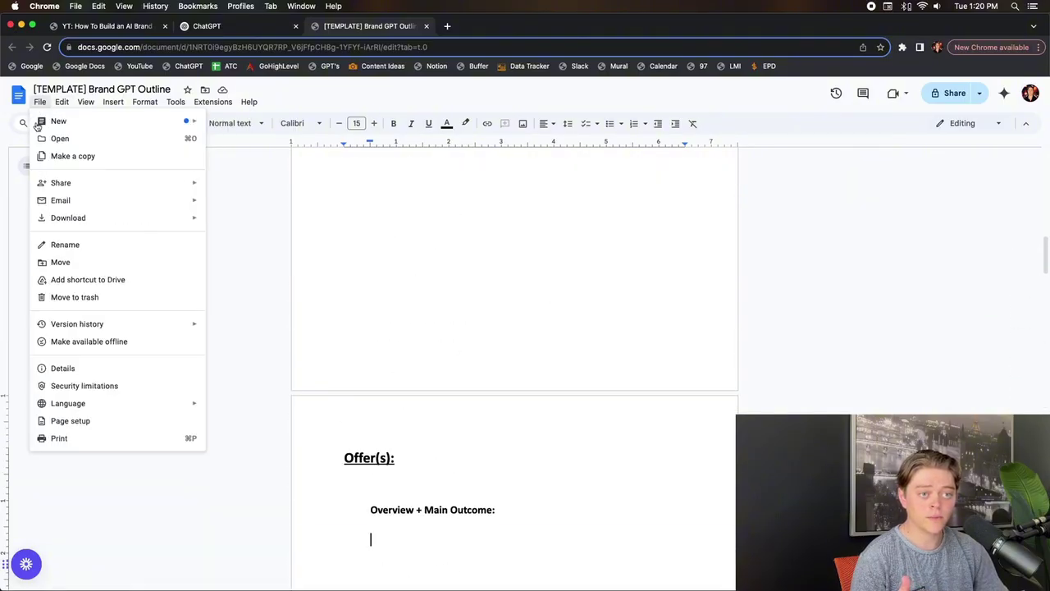
mouse_move(66, 222)
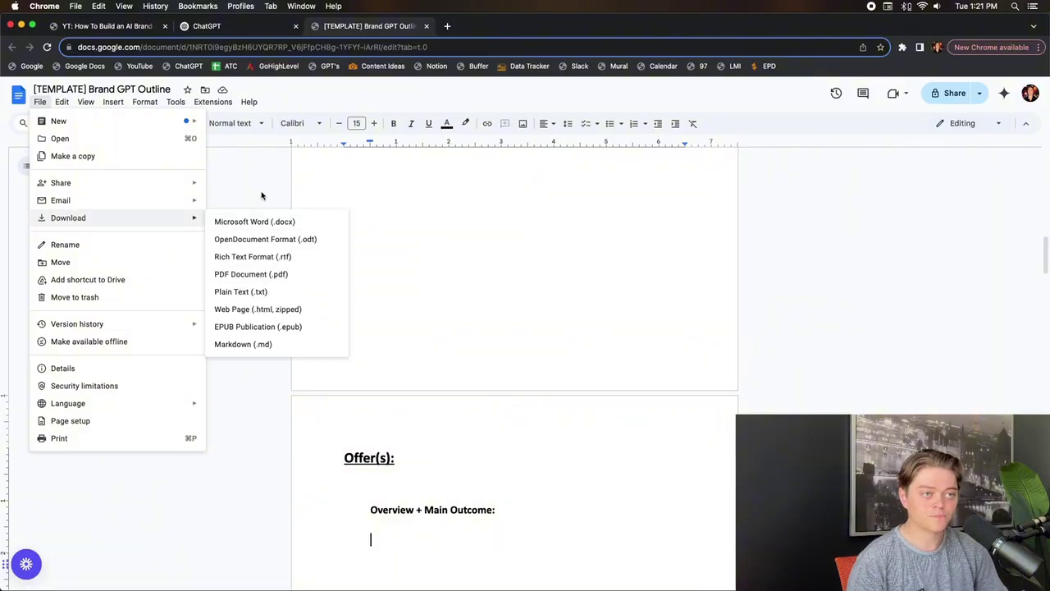
left_click(262, 169)
Step: Switch to the Brand GPT editor in ChatGPT and enable the Code Interpreter & Data Analysis capability
left_click(215, 27)
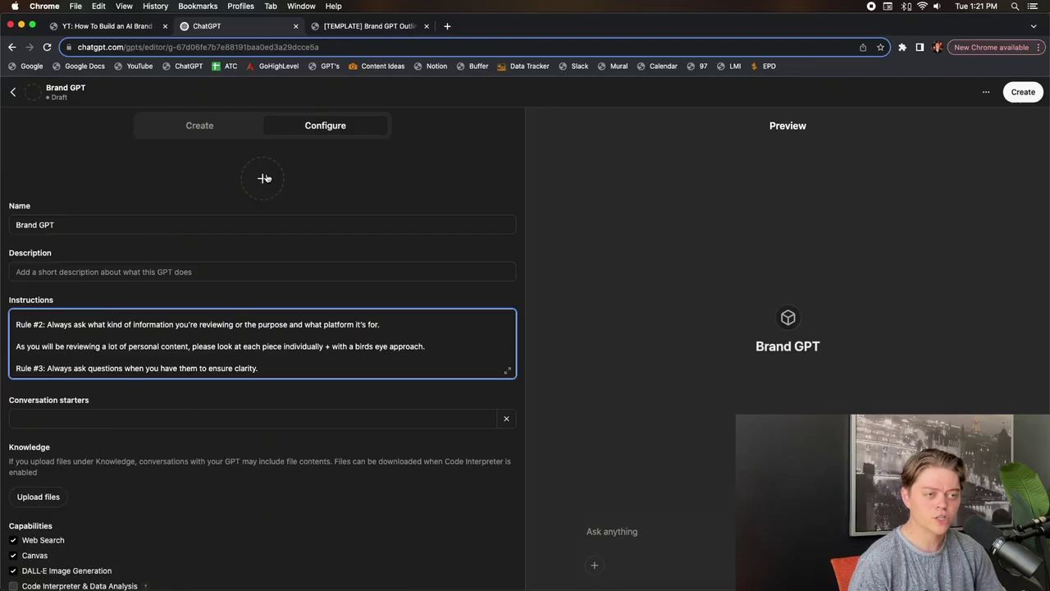
scroll(165, 336, "down", 1)
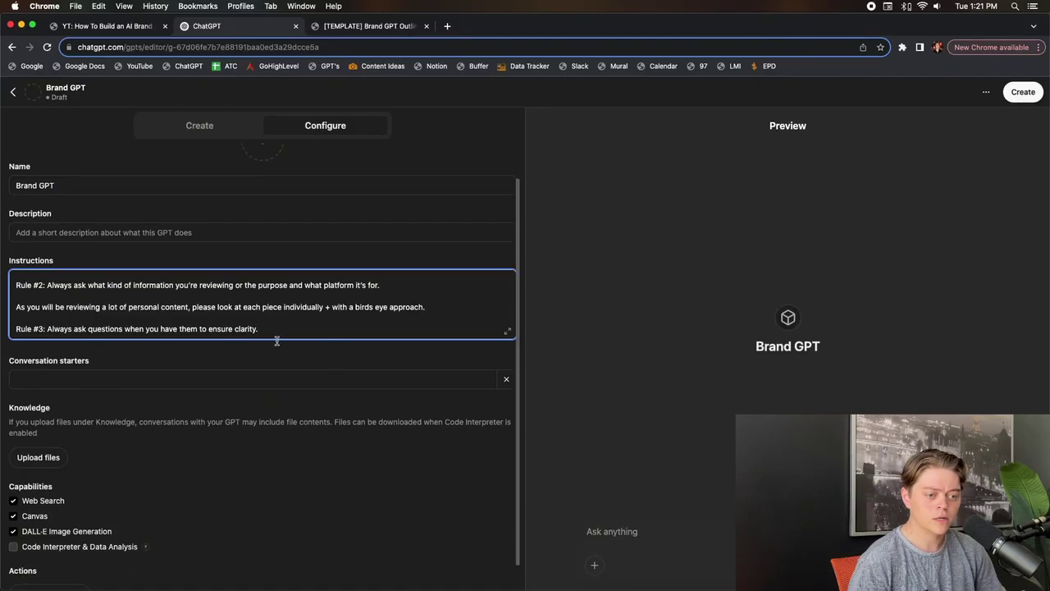
left_click(14, 546)
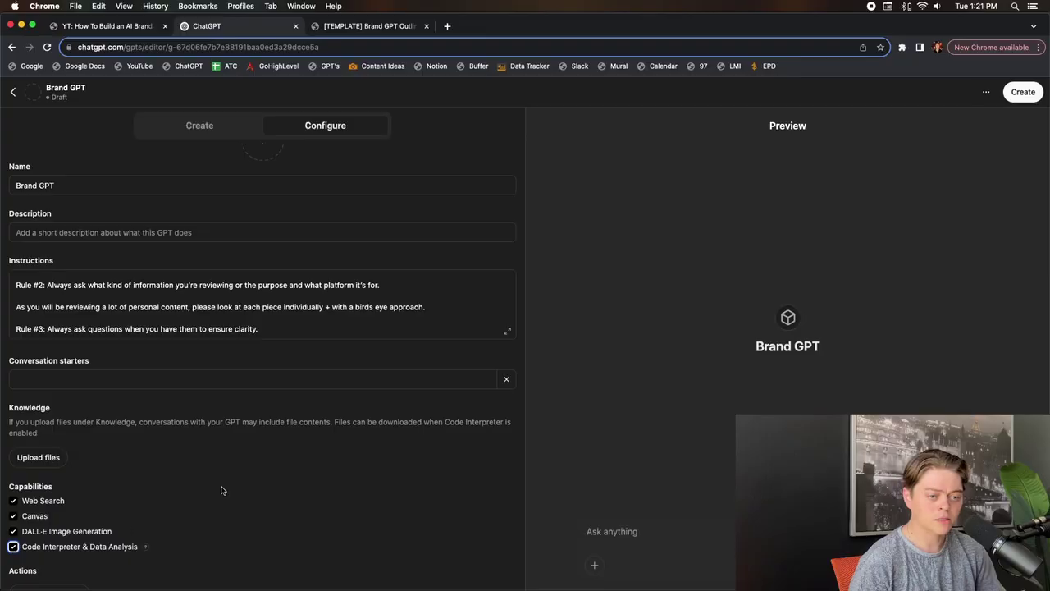
scroll(221, 490, "down", 1)
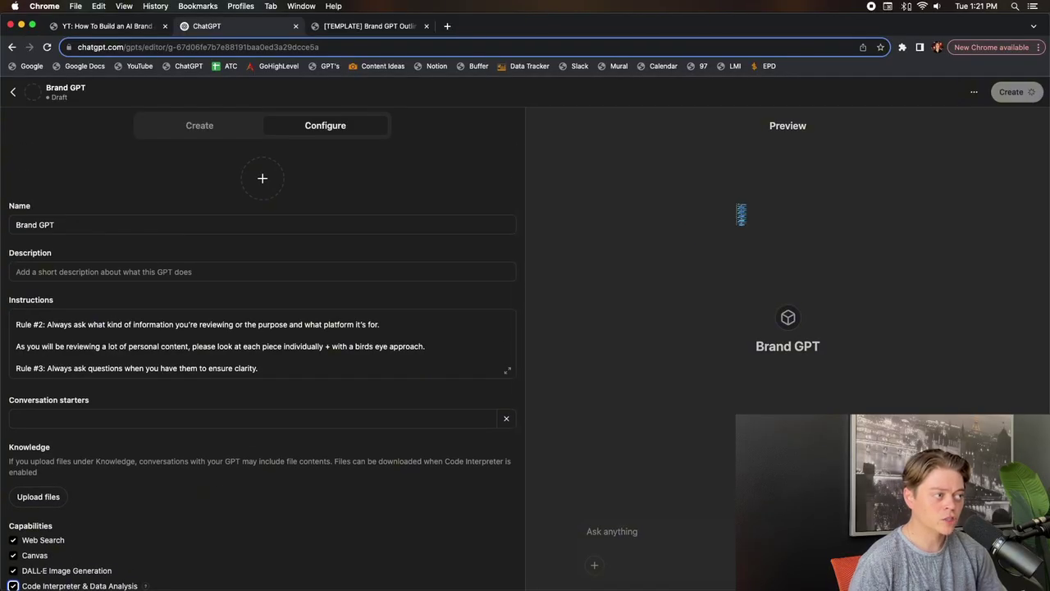